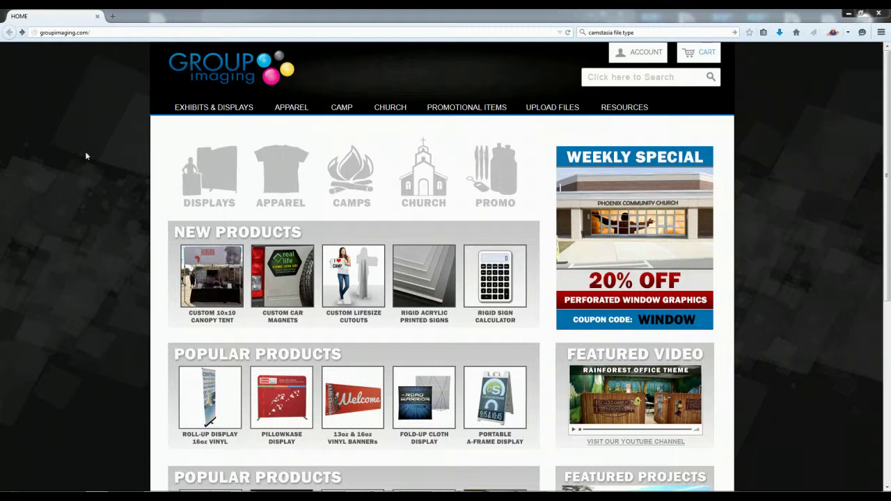
Open the Camps section of the Group Imaging site and go to its camp photo ordering page
{"action": "left_click", "coordinate": [69, 32]}
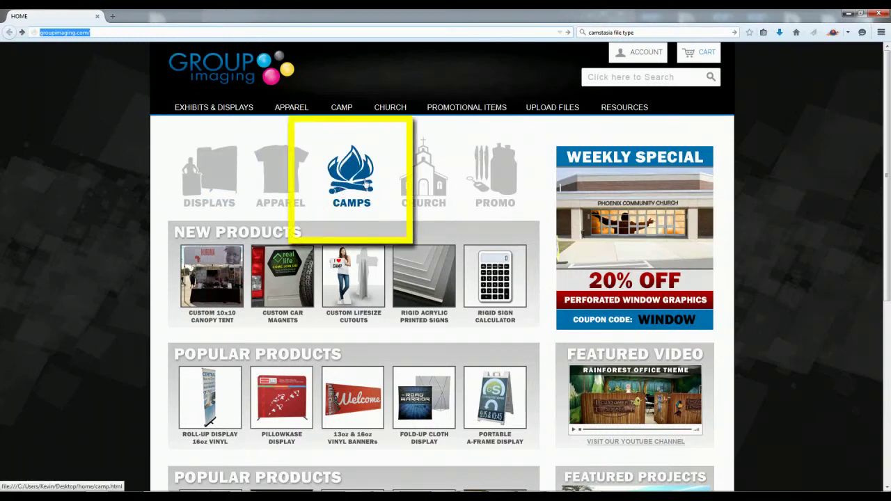
{"action": "left_click", "coordinate": [351, 171]}
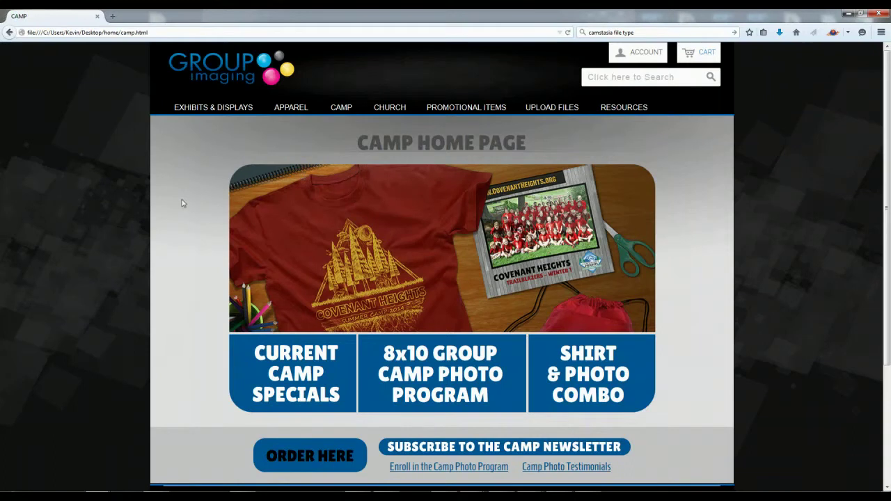
{"action": "scroll", "coordinate": [182, 203], "scroll_direction": "down", "scroll_amount": 1}
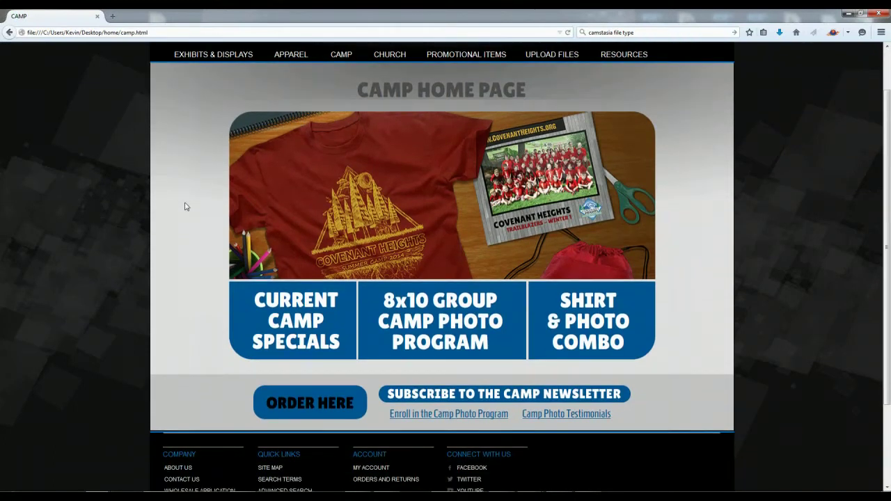
{"action": "left_click", "coordinate": [304, 405]}
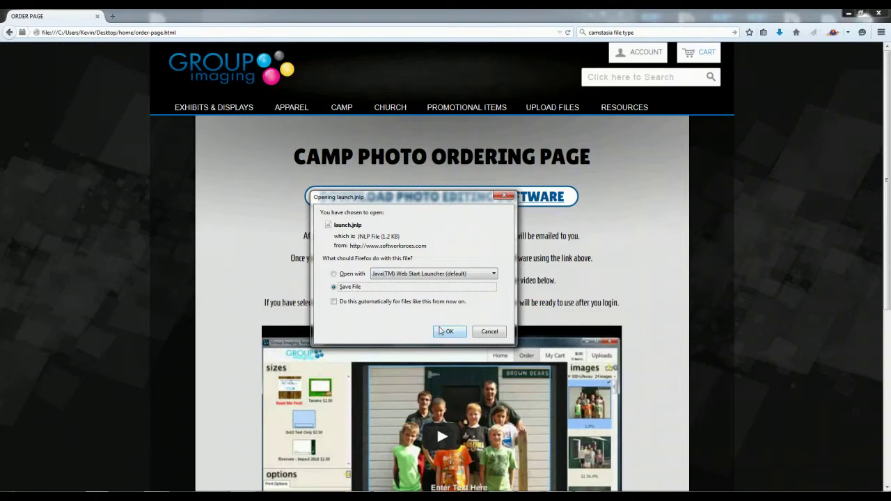
Save the photo editing software's launch file to the Desktop as Group Imaging Camp Photos
{"action": "left_click", "coordinate": [446, 331]}
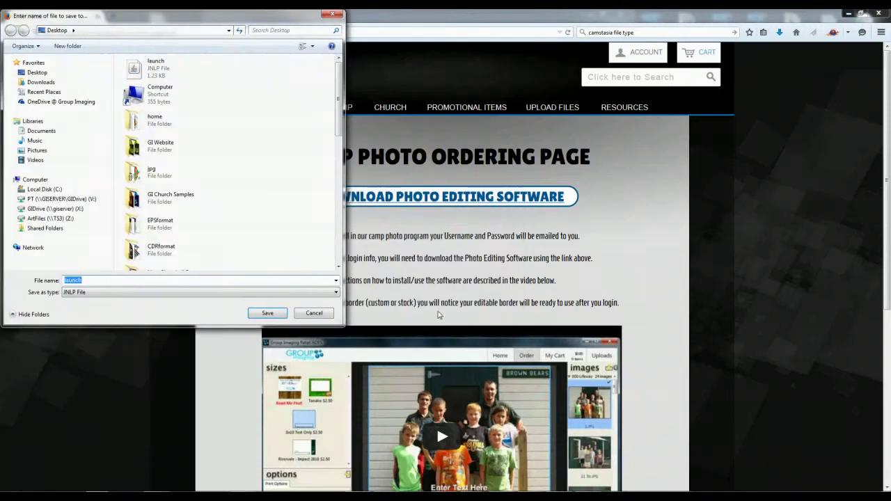
{"action": "type", "text": "Group Imaging Camp Photos"}
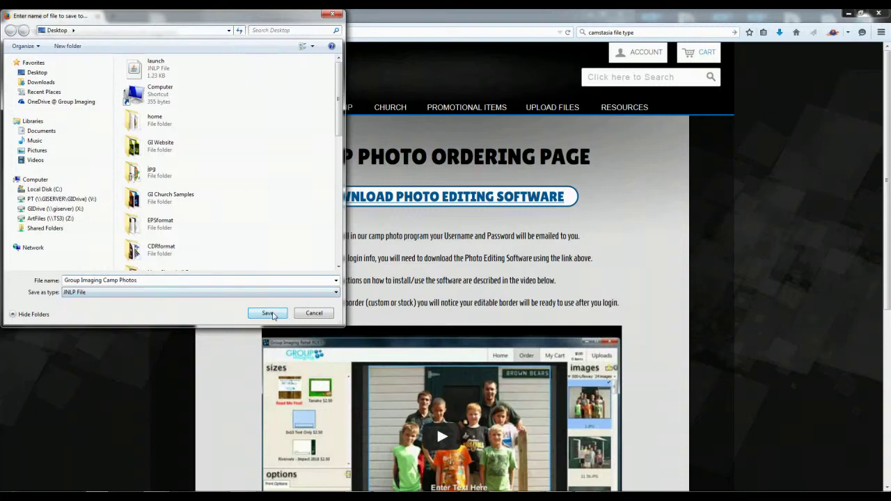
{"action": "left_click", "coordinate": [268, 314]}
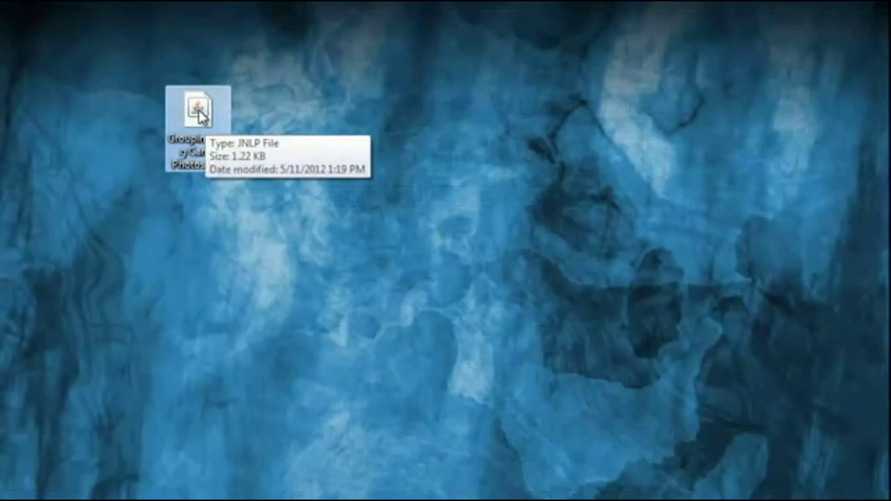
Launch the saved camp photos software and log in with the account's e-mail address entered in both e-mail fields
{"action": "double_click", "coordinate": [200, 115]}
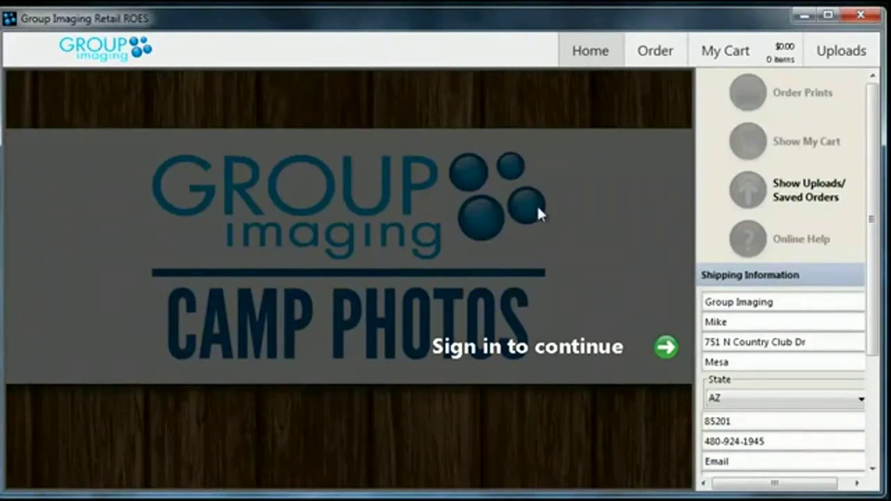
{"action": "left_click_drag", "start_coordinate": [868, 155], "coordinate": [878, 263]}
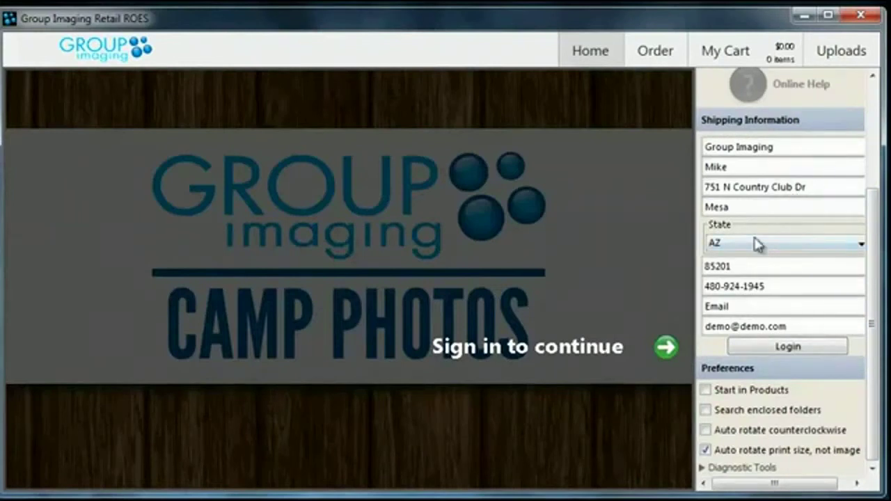
{"action": "left_click", "coordinate": [743, 307]}
{"action": "key", "text": "ctrl+v"}
{"action": "left_click_drag", "start_coordinate": [800, 327], "coordinate": [685, 325]}
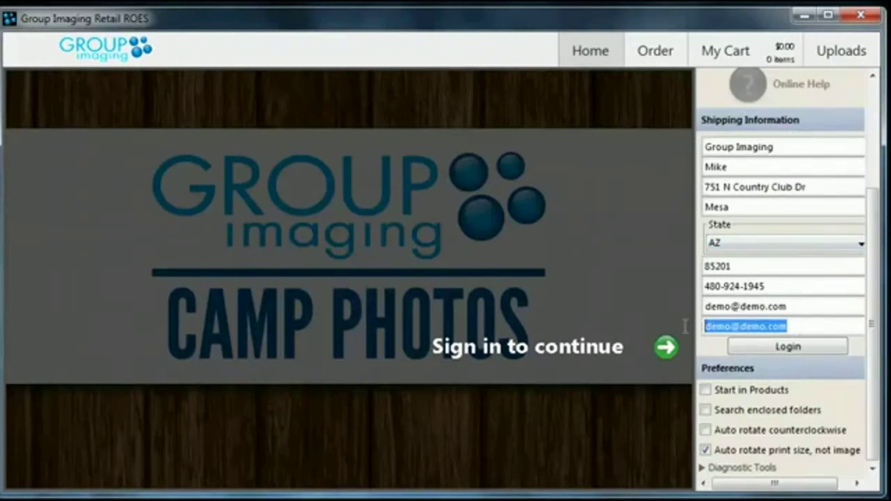
{"action": "key", "text": "ctrl+v"}
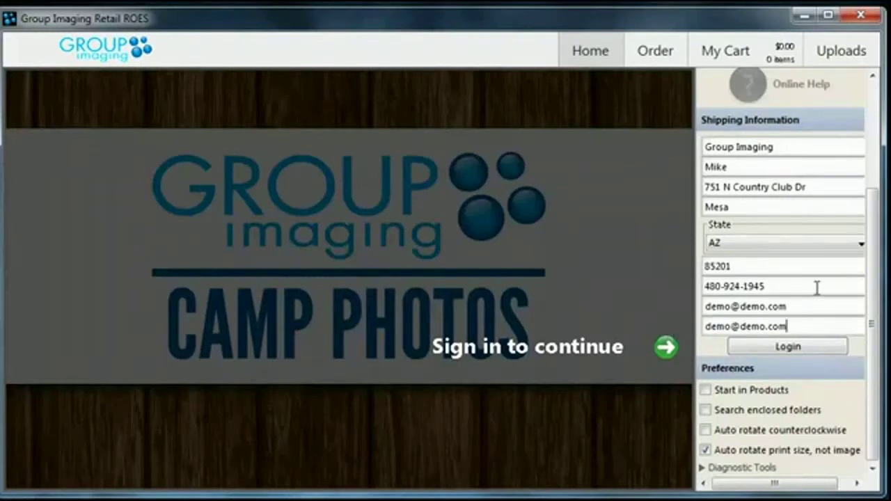
{"action": "left_click", "coordinate": [781, 351]}
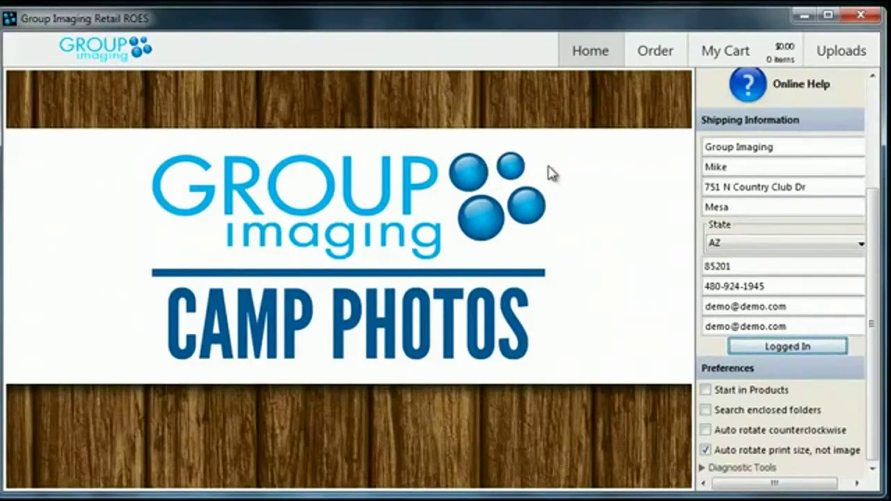
Start a print order and add the images from the 000-Lifeway folder on the Desktop
{"action": "left_click_drag", "start_coordinate": [870, 205], "coordinate": [865, 83]}
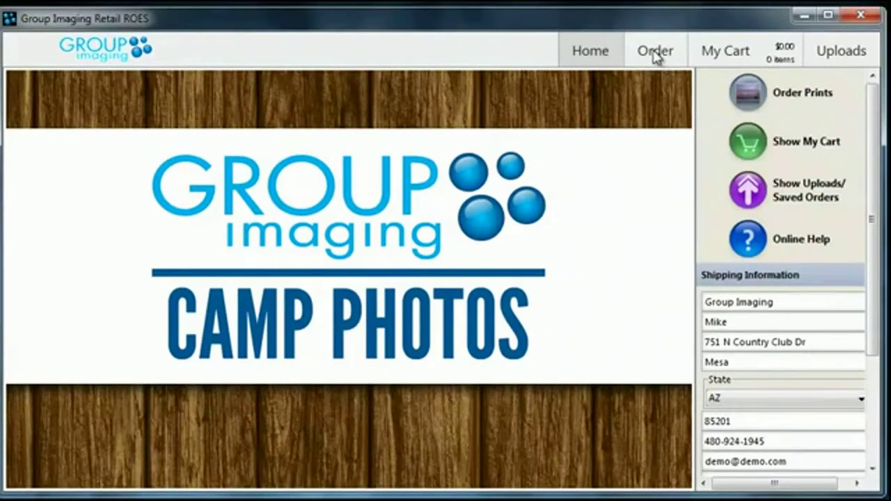
{"action": "left_click", "coordinate": [739, 97]}
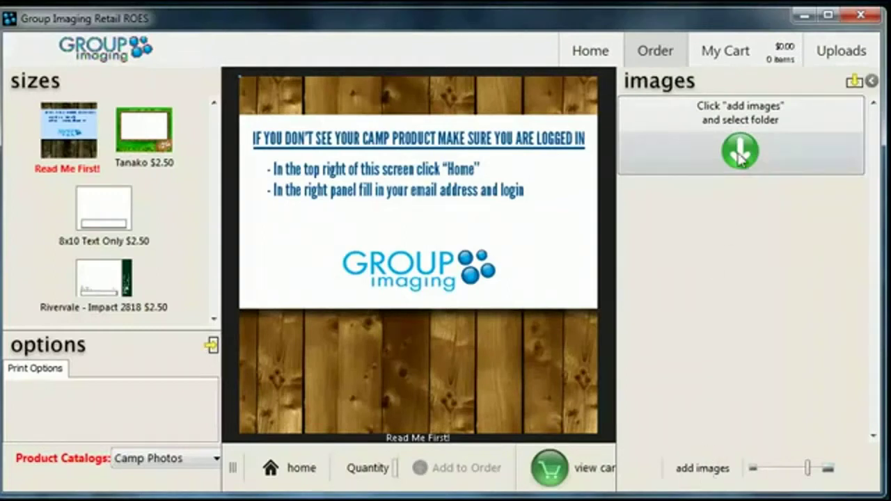
{"action": "left_click", "coordinate": [703, 470]}
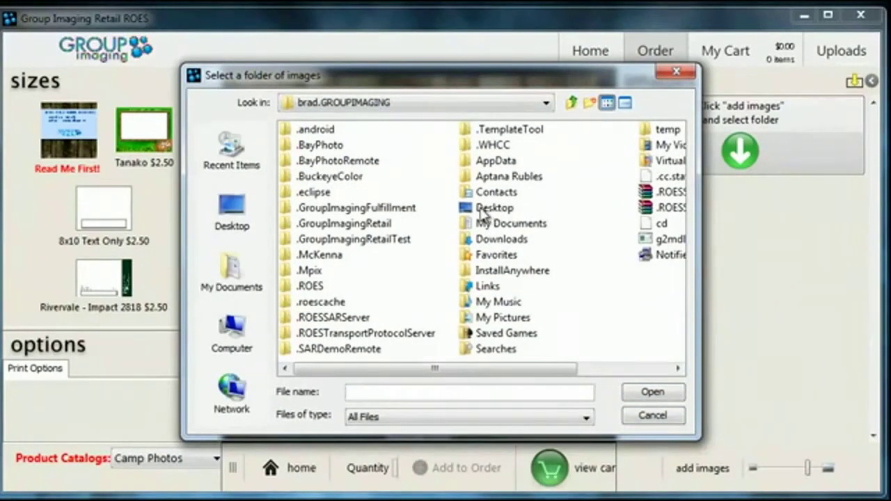
{"action": "double_click", "coordinate": [493, 209]}
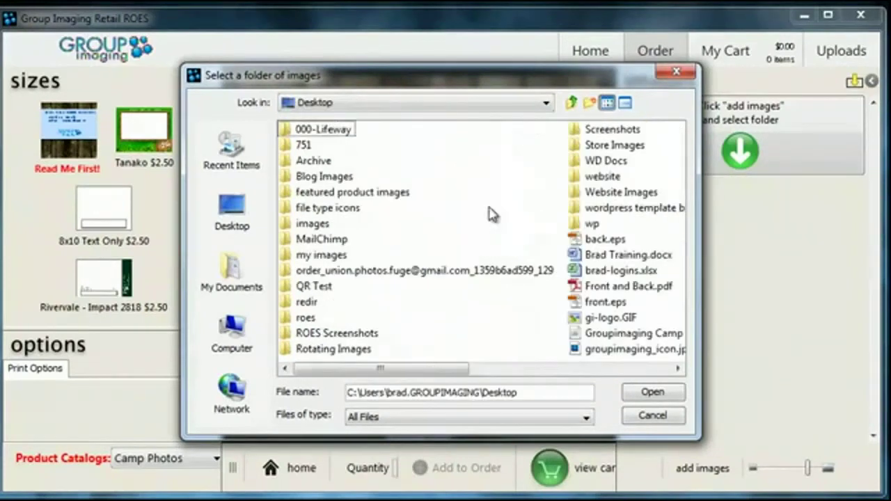
{"action": "left_click", "coordinate": [311, 132]}
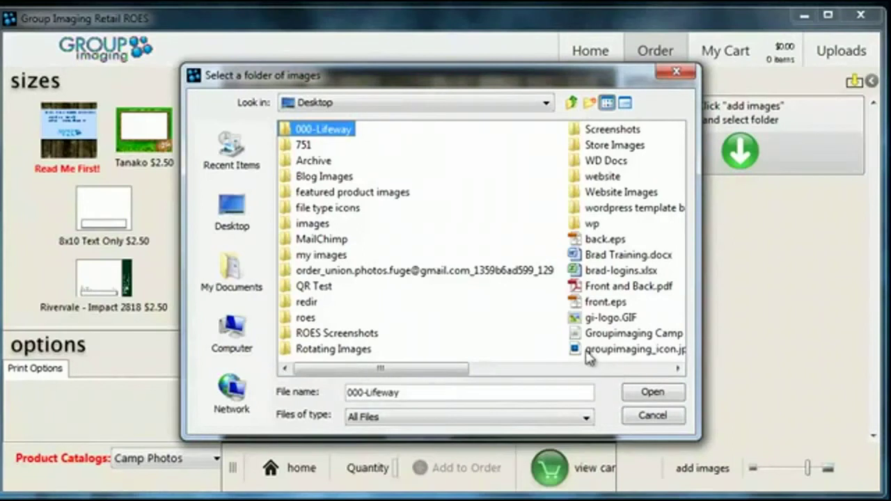
{"action": "left_click", "coordinate": [301, 135]}
{"action": "double_click", "coordinate": [291, 134]}
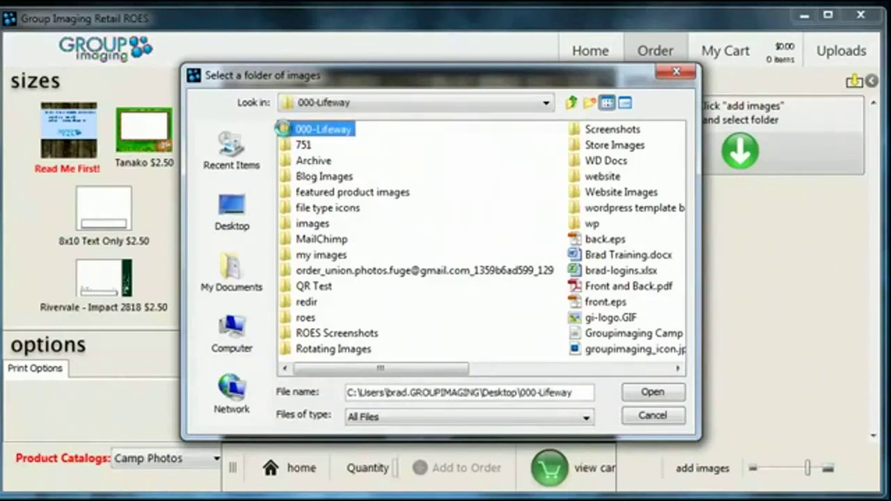
{"action": "left_click", "coordinate": [287, 131]}
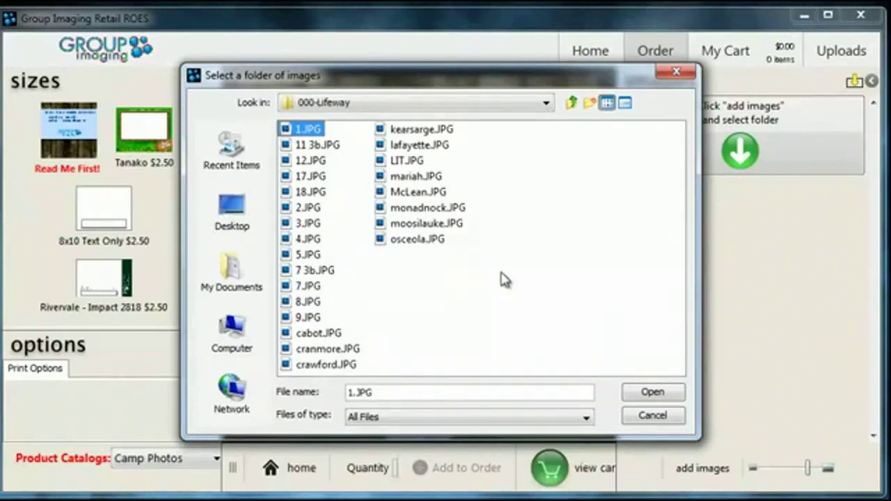
{"action": "left_click", "coordinate": [654, 393]}
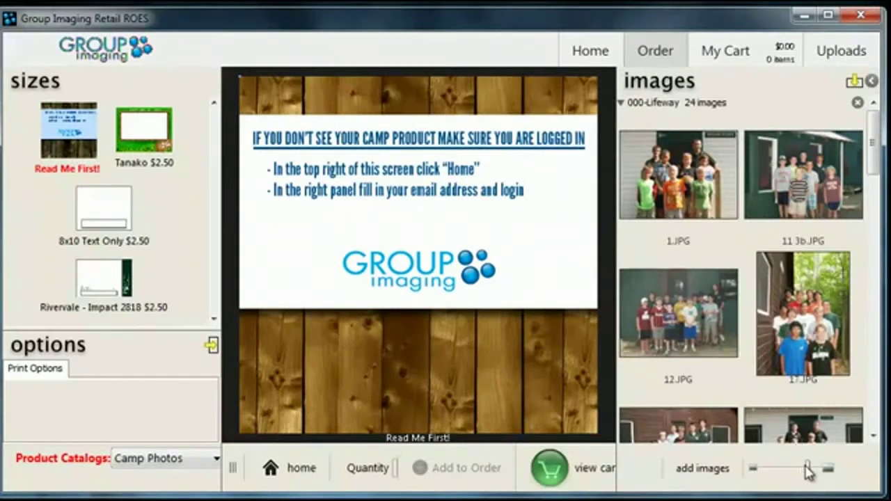
Narrow the image browser and enlarge its thumbnails so the photos line up in a single column
{"action": "left_click_drag", "start_coordinate": [807, 471], "coordinate": [783, 479]}
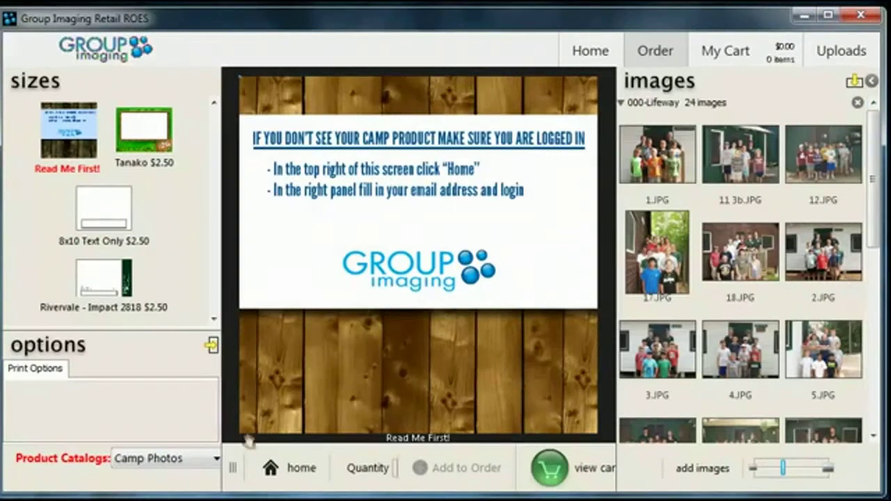
{"action": "left_click_drag", "start_coordinate": [7, 367], "coordinate": [6, 369]}
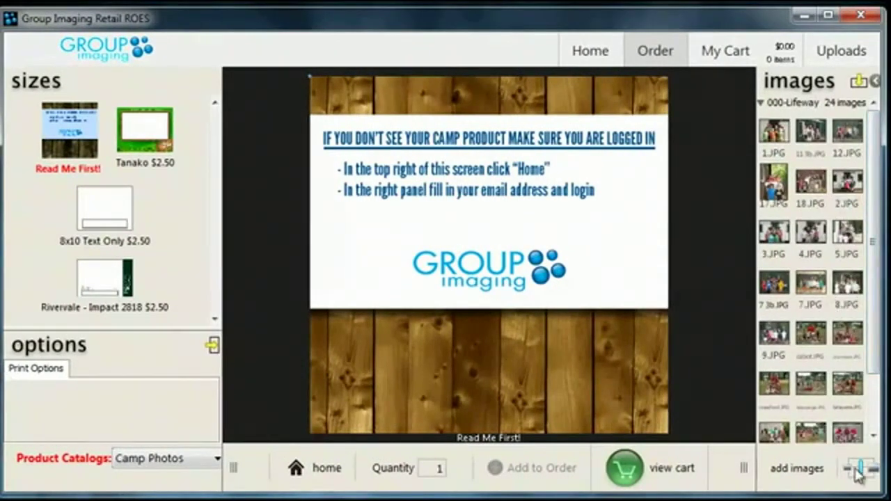
{"action": "left_click_drag", "start_coordinate": [863, 473], "coordinate": [872, 472]}
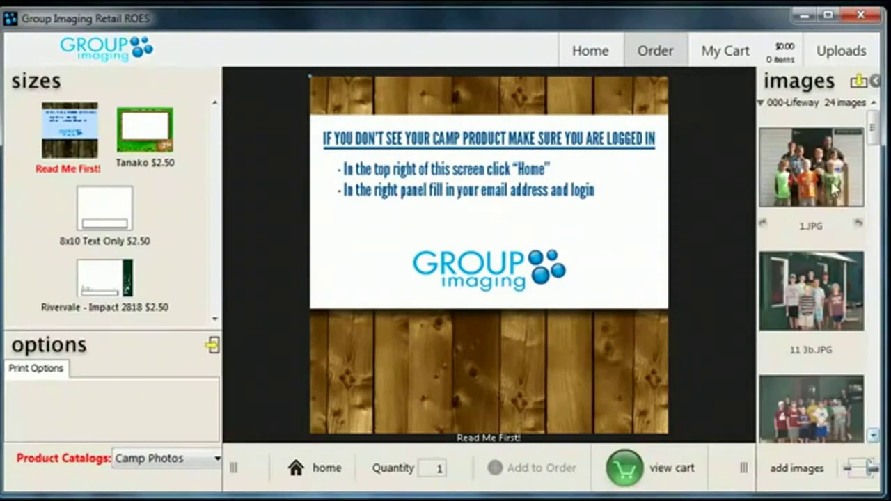
{"action": "mouse_move", "coordinate": [797, 169]}
{"action": "left_mouse_down"}
{"action": "mouse_move", "coordinate": [776, 171]}
{"action": "mouse_move", "coordinate": [816, 163]}
{"action": "mouse_move", "coordinate": [712, 164]}
{"action": "mouse_move", "coordinate": [647, 123]}
{"action": "mouse_move", "coordinate": [755, 165]}
{"action": "mouse_move", "coordinate": [809, 163]}
{"action": "left_mouse_up"}
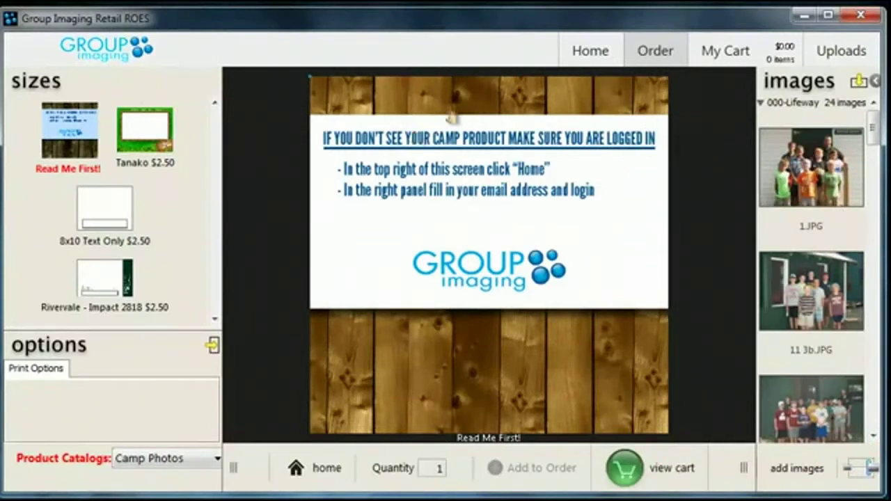
Choose the Tanako border product and try to place 1.JPG in its photo area
{"action": "left_click", "coordinate": [141, 131]}
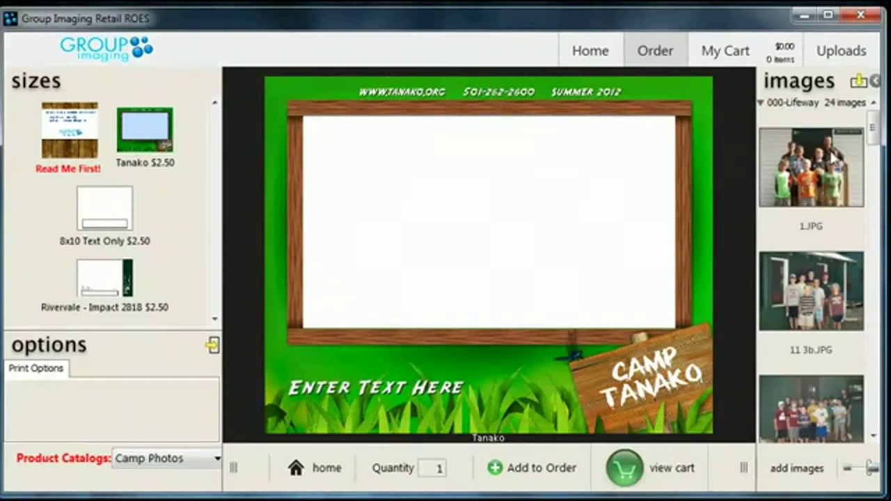
{"action": "left_click", "coordinate": [810, 167]}
{"action": "left_click_drag", "start_coordinate": [811, 167], "coordinate": [523, 151]}
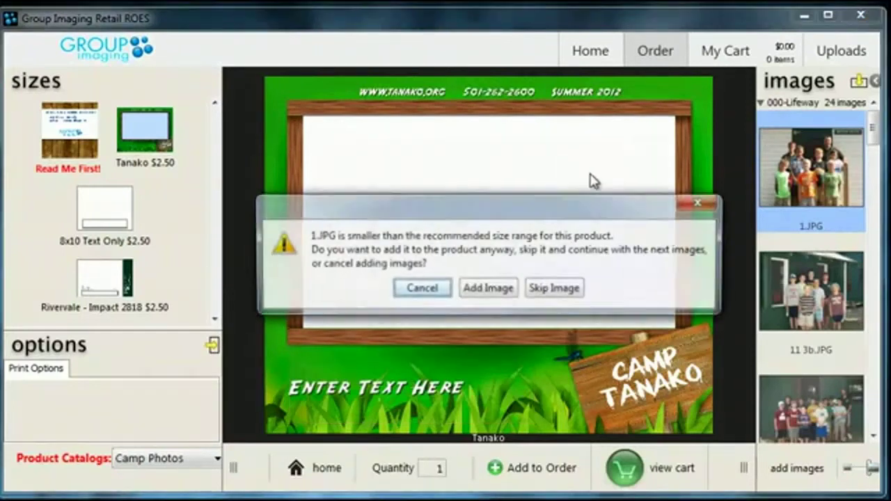
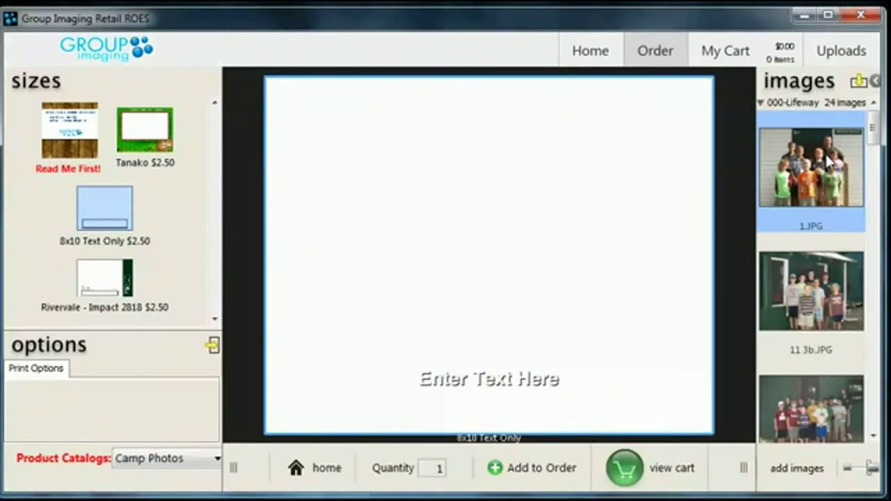
Place 1.JPG on the 8x10 Text Only print and show the photo's zoom and rotation controls
{"action": "left_click_drag", "start_coordinate": [828, 160], "coordinate": [557, 223]}
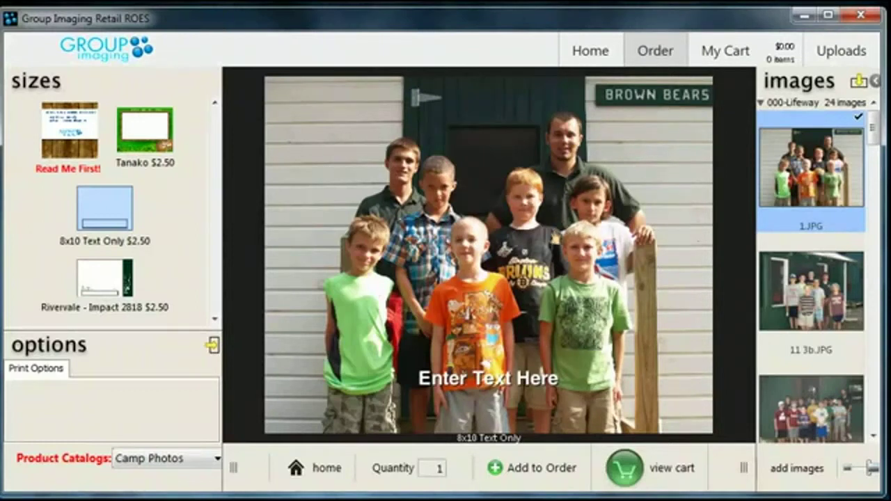
{"action": "left_click", "coordinate": [504, 214]}
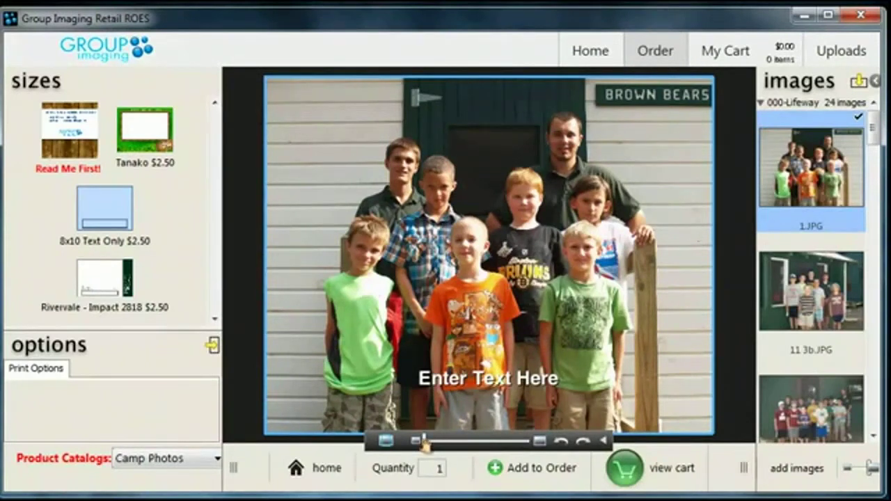
{"action": "mouse_move", "coordinate": [420, 440]}
{"action": "left_mouse_down"}
{"action": "mouse_move", "coordinate": [451, 440]}
{"action": "mouse_move", "coordinate": [411, 433]}
{"action": "left_mouse_up"}
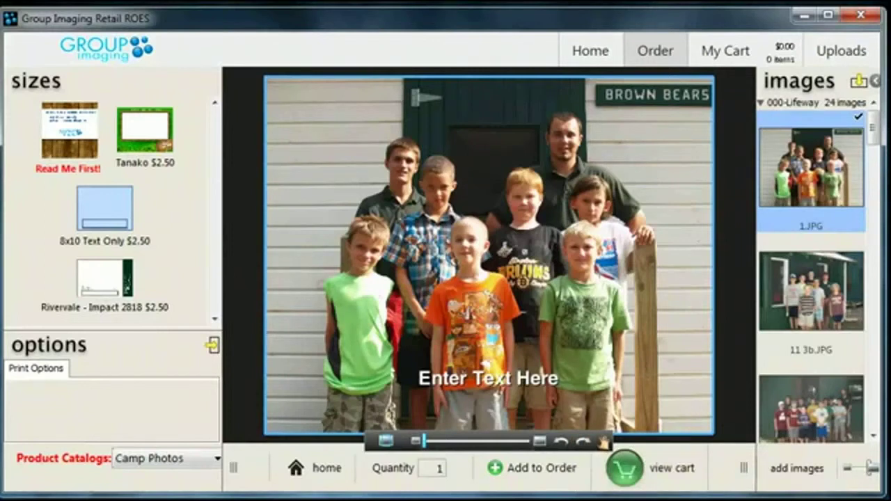
{"action": "left_click", "coordinate": [603, 442]}
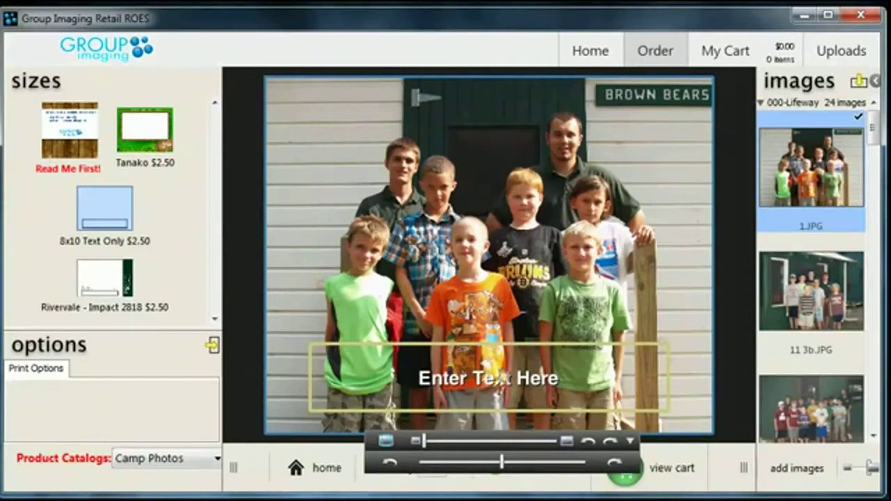
Replace the placeholder caption on the 8x10 print with "Summer Camp 2012"
{"action": "left_click", "coordinate": [499, 378]}
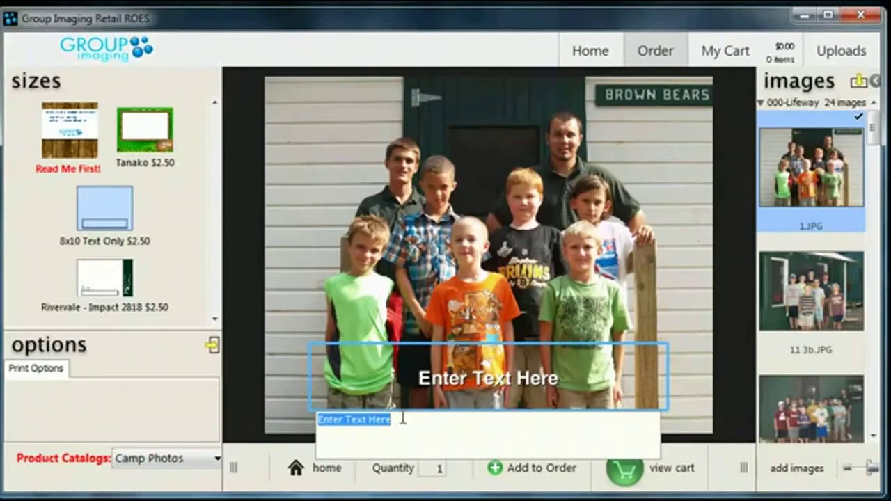
{"action": "type", "text": "Summer Camp"}
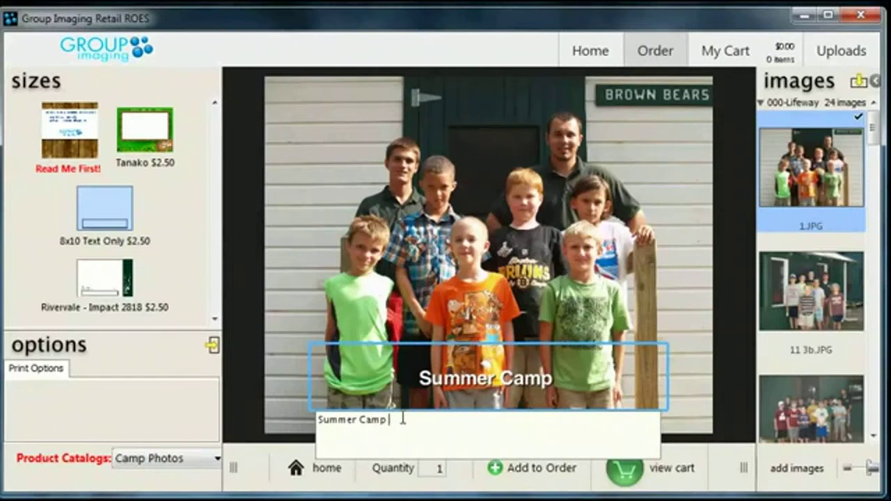
{"action": "type", "text": " 1"}
{"action": "key", "text": "BackSpace"}
{"action": "type", "text": "2012"}
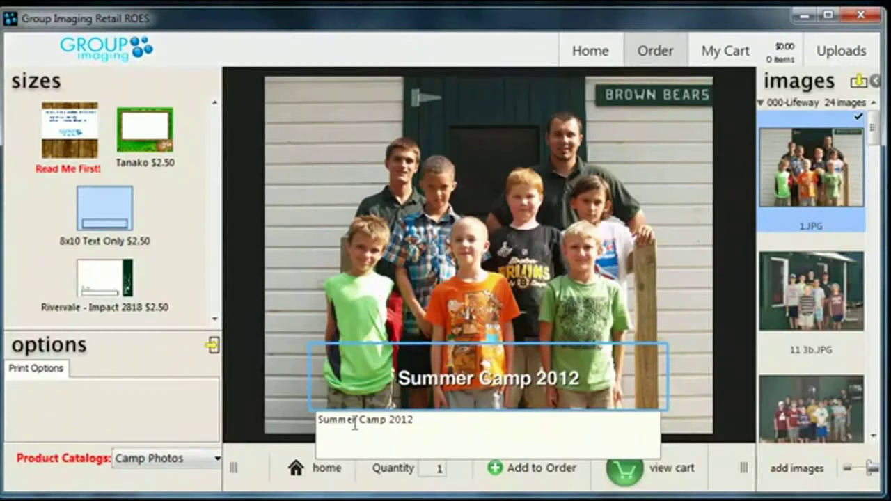
{"action": "left_click", "coordinate": [373, 418]}
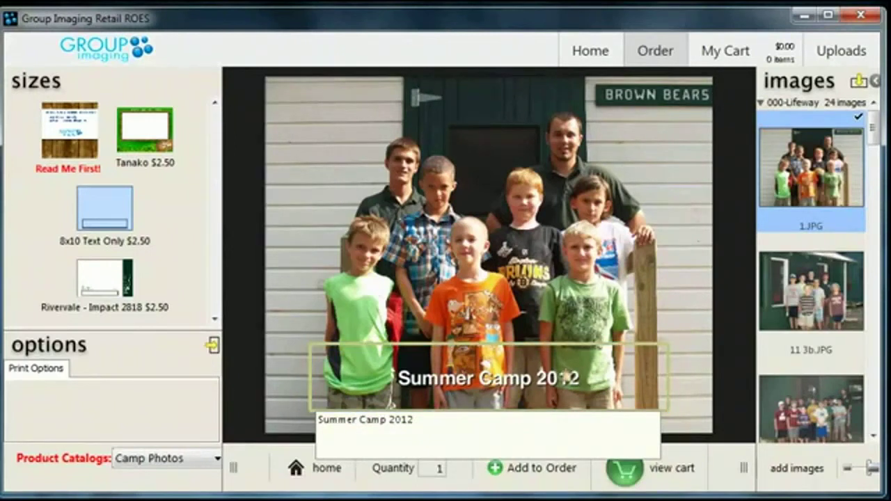
Try adding a line break after "Summer Camp 2012" in the caption and remove it
{"action": "left_click", "coordinate": [420, 420]}
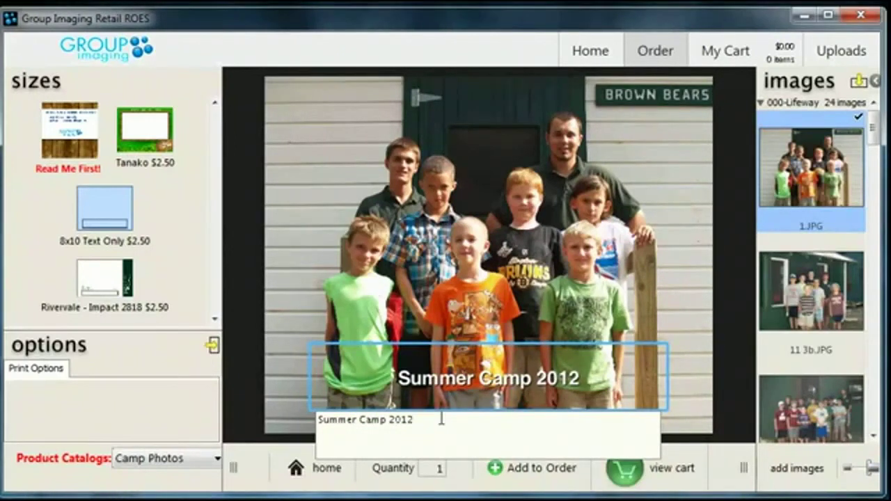
{"action": "key", "text": "Return"}
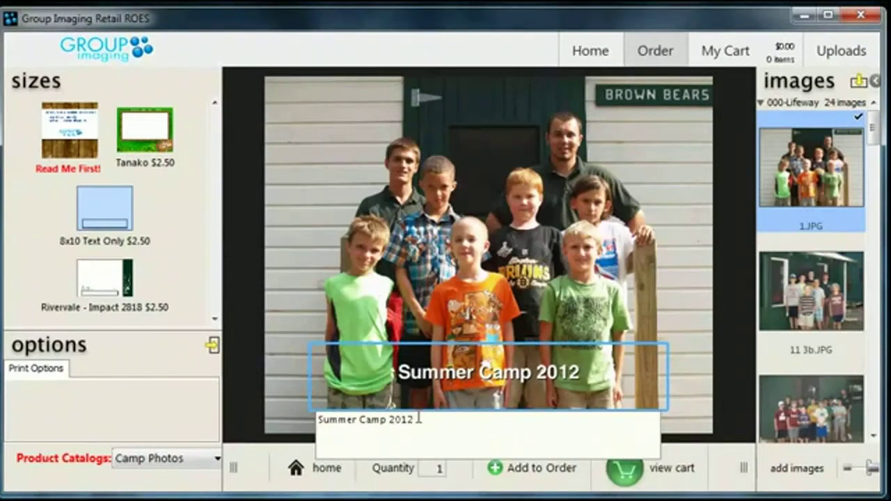
{"action": "key", "text": "BackSpace"}
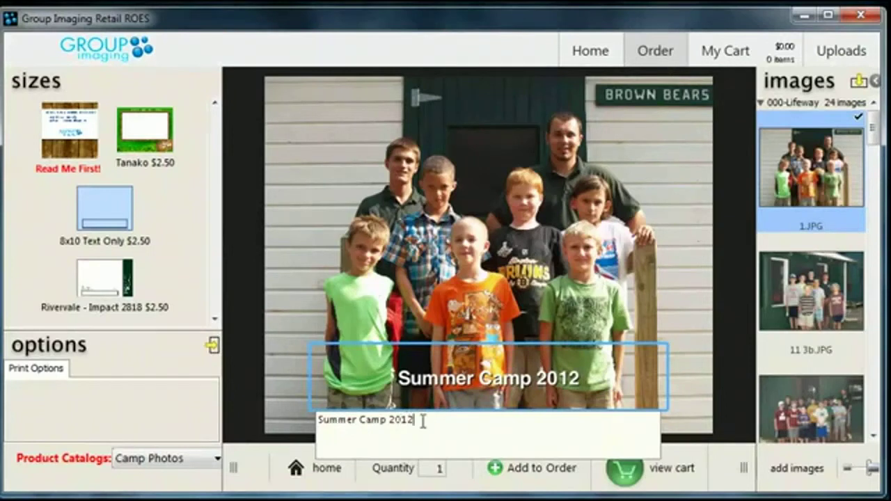
Try repeating "Summer Camp 2012" two more times on the caption line and delete the extra copies
{"action": "left_click_drag", "start_coordinate": [419, 420], "coordinate": [290, 420]}
{"action": "key", "text": "ctrl+c"}
{"action": "left_click", "coordinate": [437, 421]}
{"action": "key", "text": "ctrl+v"}
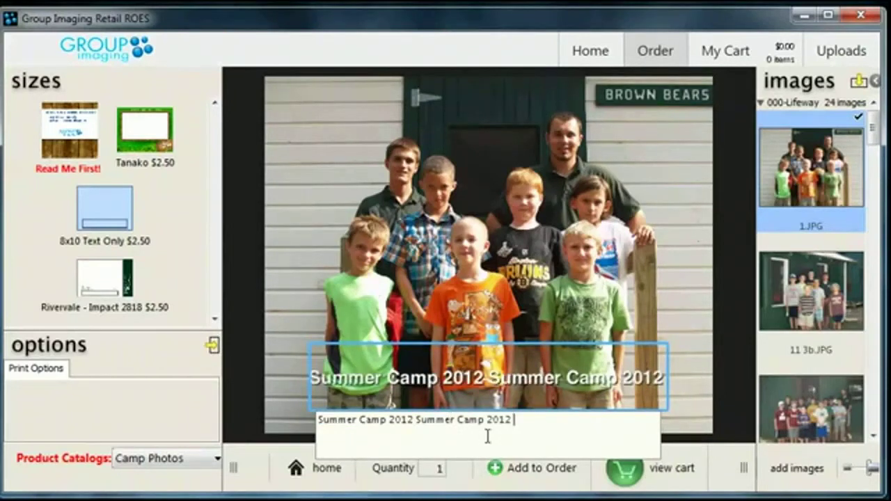
{"action": "key", "text": "ctrl+v"}
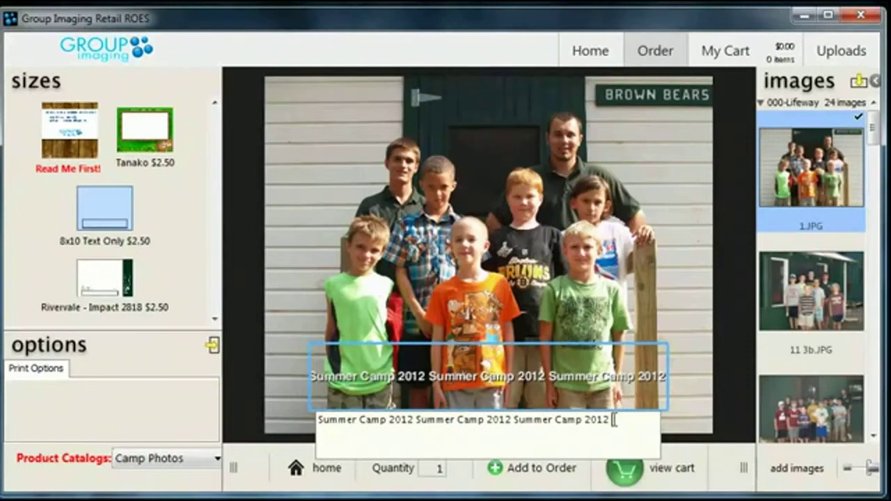
{"action": "left_click_drag", "start_coordinate": [613, 420], "coordinate": [437, 422]}
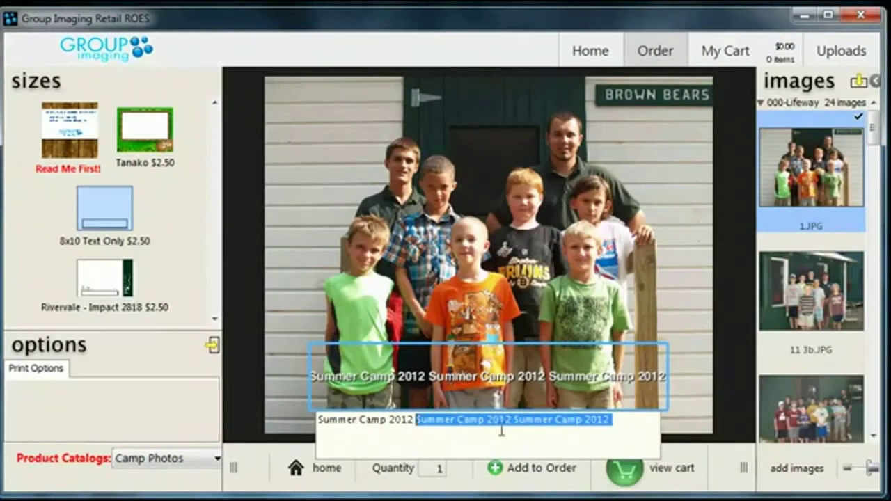
{"action": "key", "text": "BackSpace"}
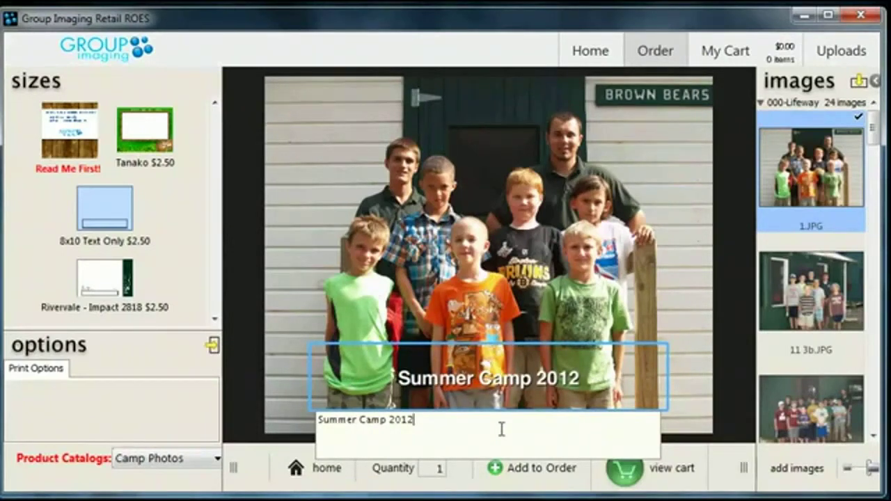
Set the quantity of the 1.JPG print to 6 and add it to the order
{"action": "left_click", "coordinate": [648, 230]}
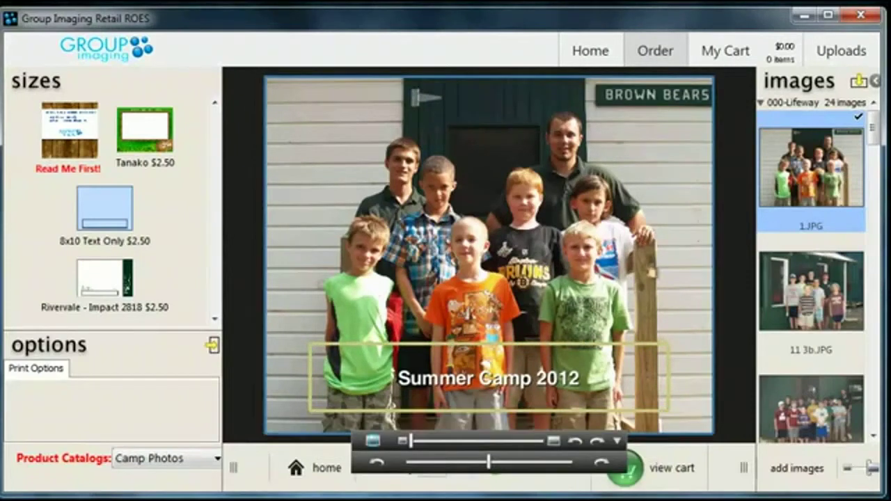
{"action": "left_click", "coordinate": [743, 367]}
{"action": "double_click", "coordinate": [429, 471]}
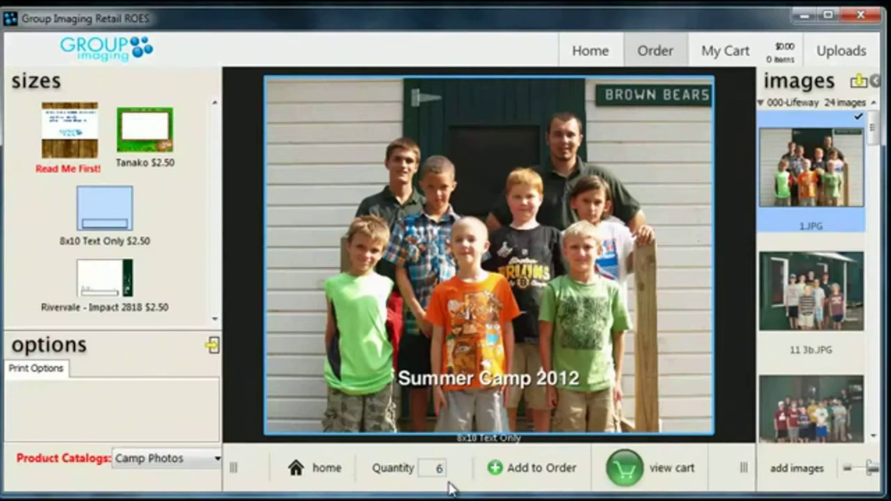
{"action": "type", "text": "6"}
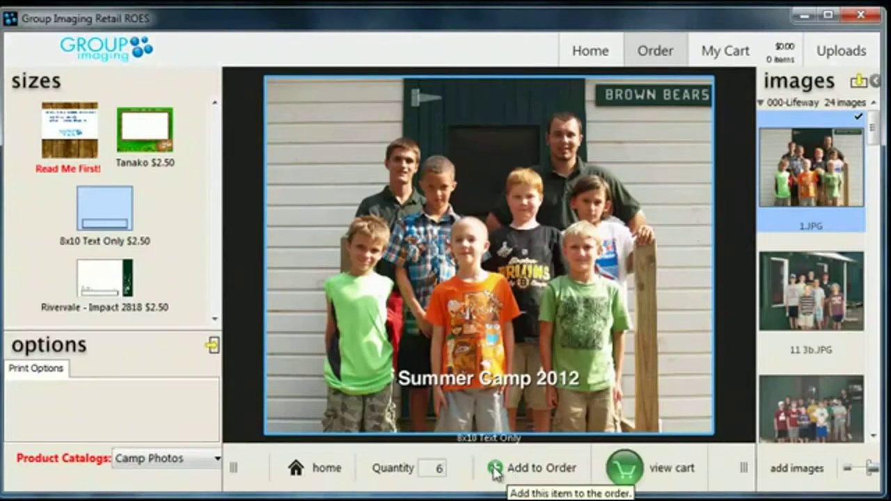
{"action": "left_click", "coordinate": [496, 469]}
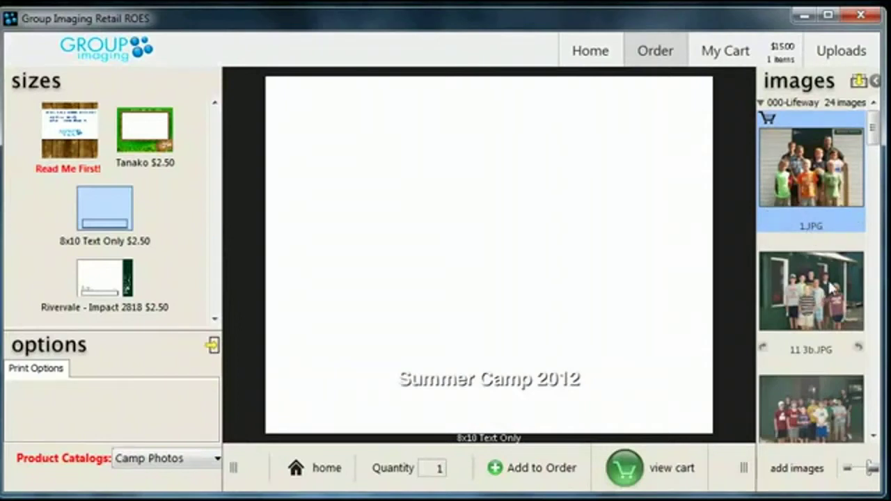
Place 11 3b.JPG on the 8x10 Text Only print, zoom in on the group and reposition the photo within the frame
{"action": "left_click_drag", "start_coordinate": [828, 287], "coordinate": [572, 228]}
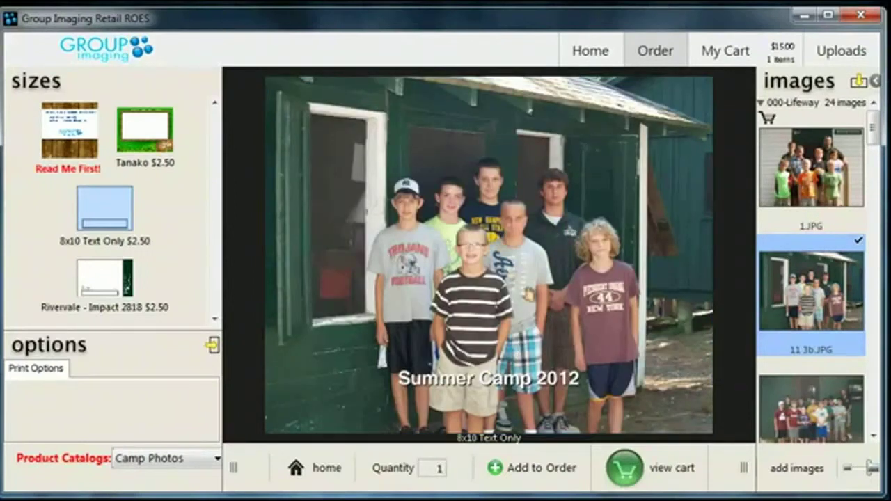
{"action": "left_click", "coordinate": [537, 292]}
{"action": "left_click_drag", "start_coordinate": [412, 442], "coordinate": [437, 440]}
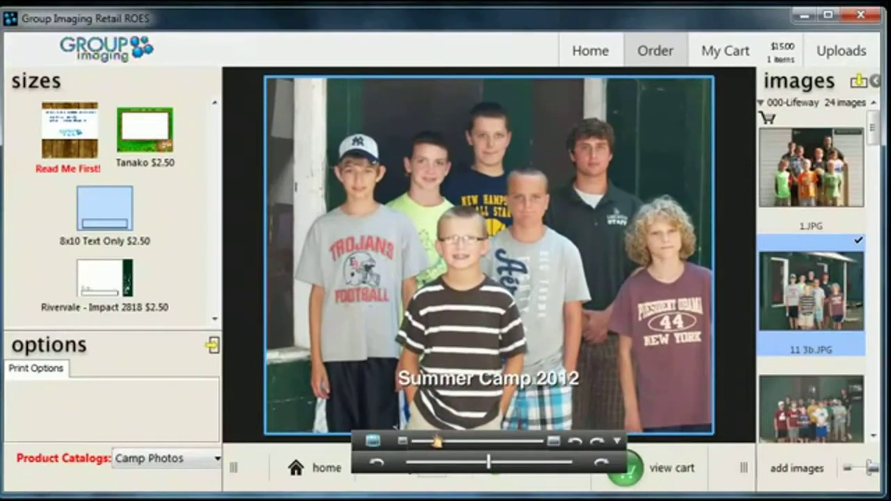
{"action": "left_click_drag", "start_coordinate": [487, 251], "coordinate": [470, 252]}
{"action": "left_click_drag", "start_coordinate": [582, 192], "coordinate": [579, 188]}
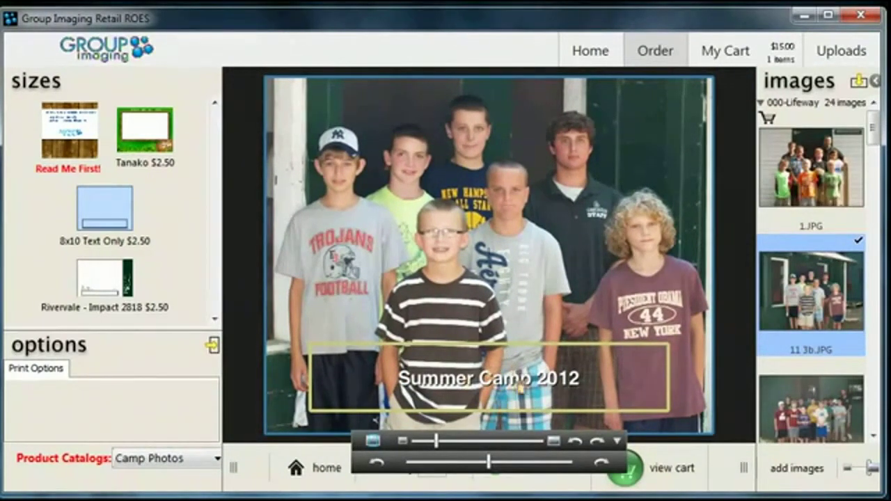
Keep the "Summer Camp 2012" caption, set the quantity of the 11 3b.JPG print to 7 and add it to the order
{"action": "left_click", "coordinate": [453, 378]}
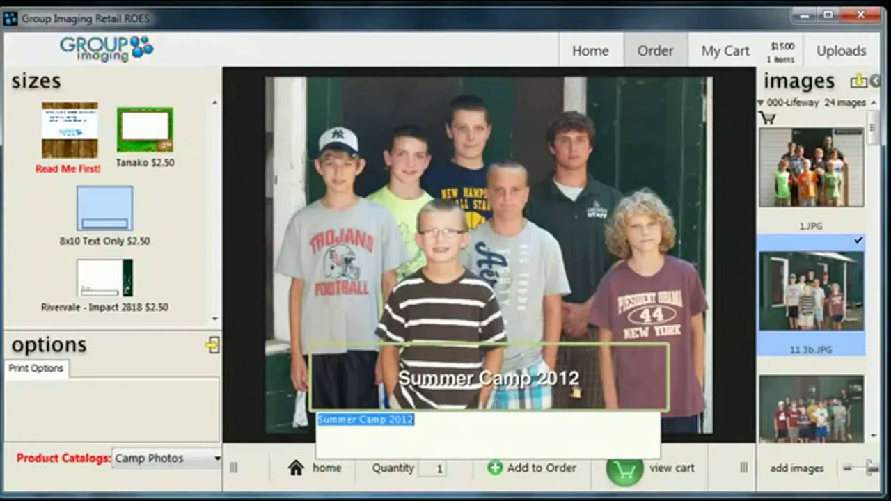
{"action": "left_click", "coordinate": [426, 468]}
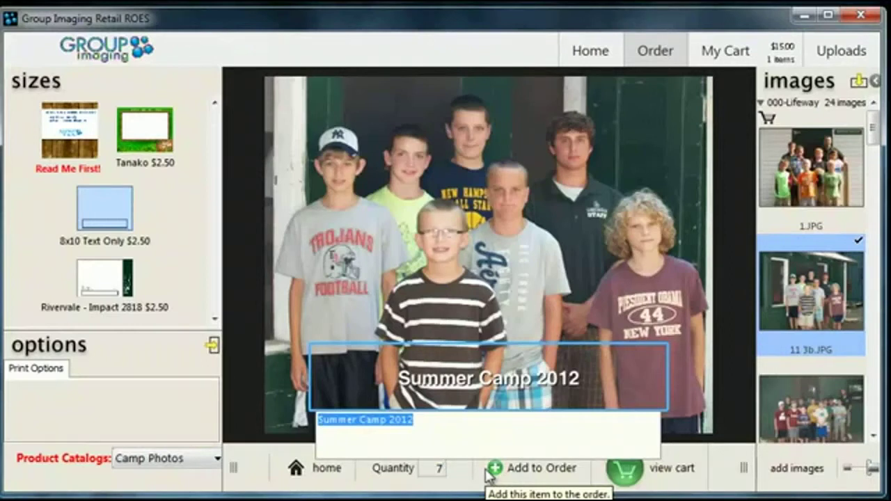
{"action": "left_click", "coordinate": [514, 469]}
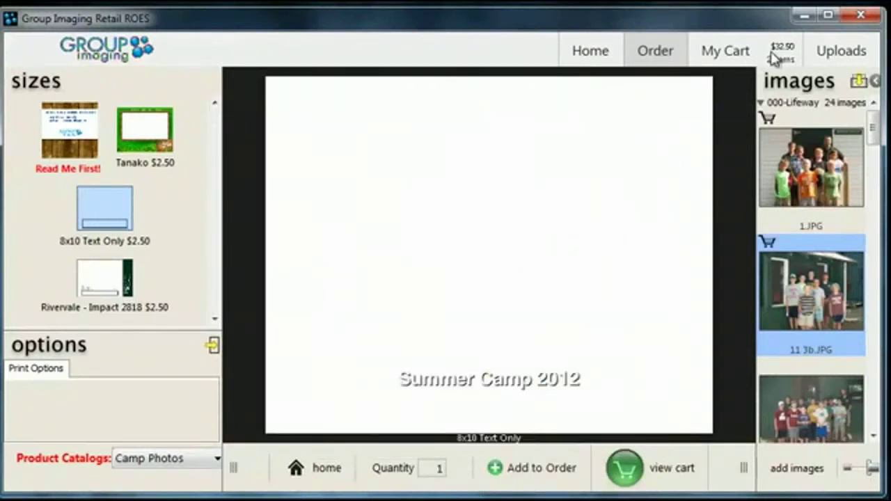
Look through the image list for photos marked as ordered and open the cart to review the items
{"action": "left_click_drag", "start_coordinate": [875, 128], "coordinate": [875, 148]}
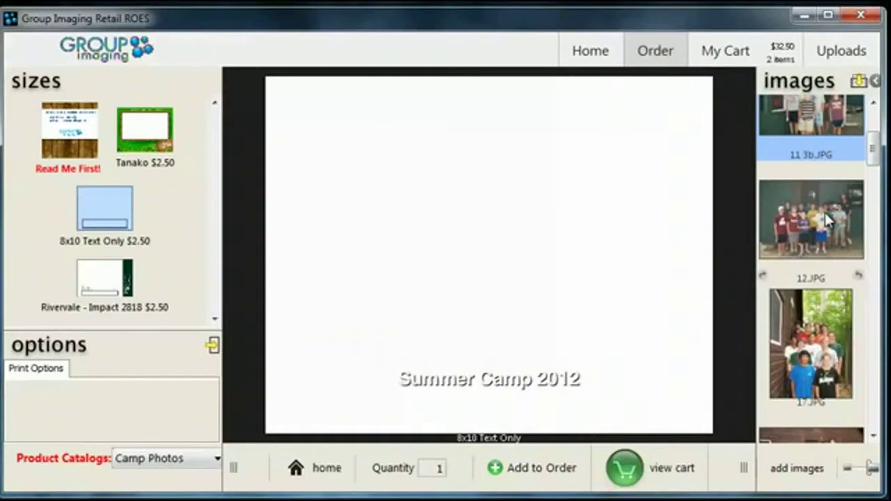
{"action": "left_click_drag", "start_coordinate": [873, 146], "coordinate": [874, 124]}
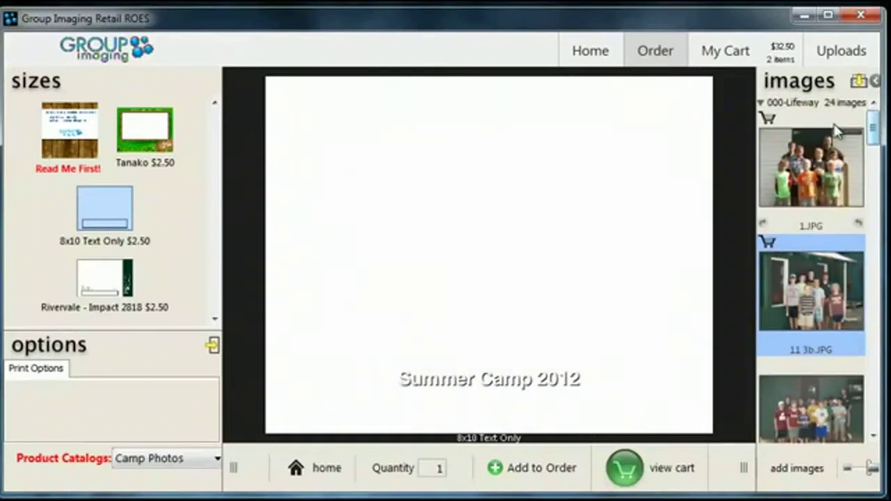
{"action": "left_click", "coordinate": [727, 54]}
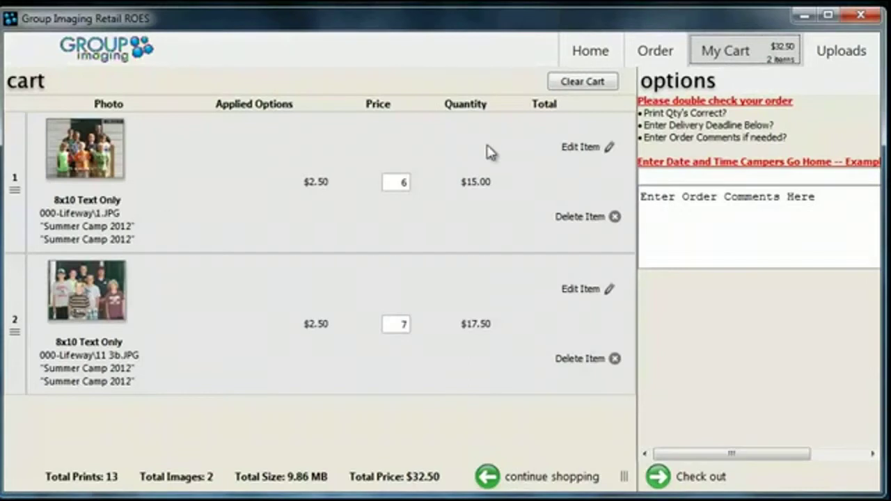
Reopen the 1.JPG print from the cart for editing, save it without changes and return to the cart
{"action": "left_click", "coordinate": [322, 177]}
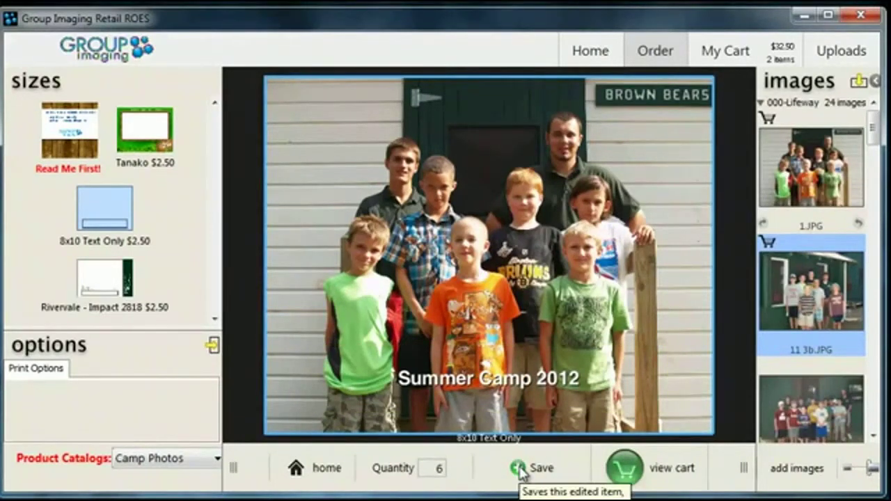
{"action": "left_click", "coordinate": [521, 471]}
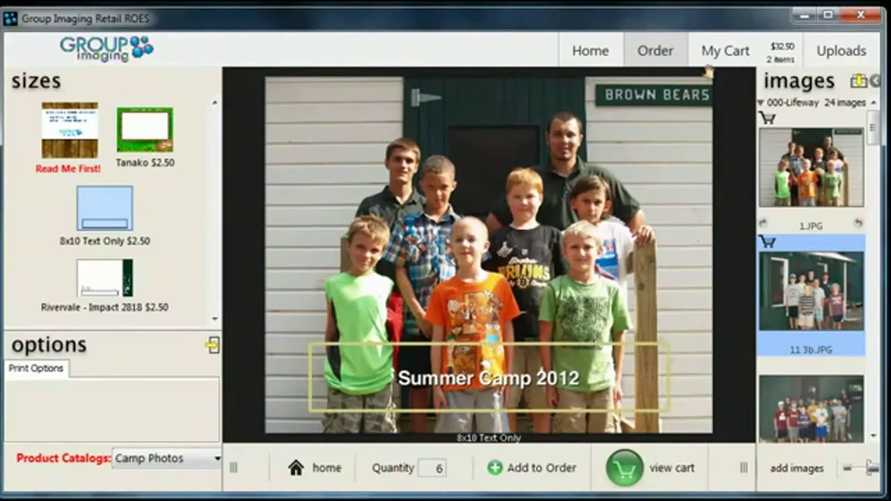
{"action": "left_click", "coordinate": [726, 55]}
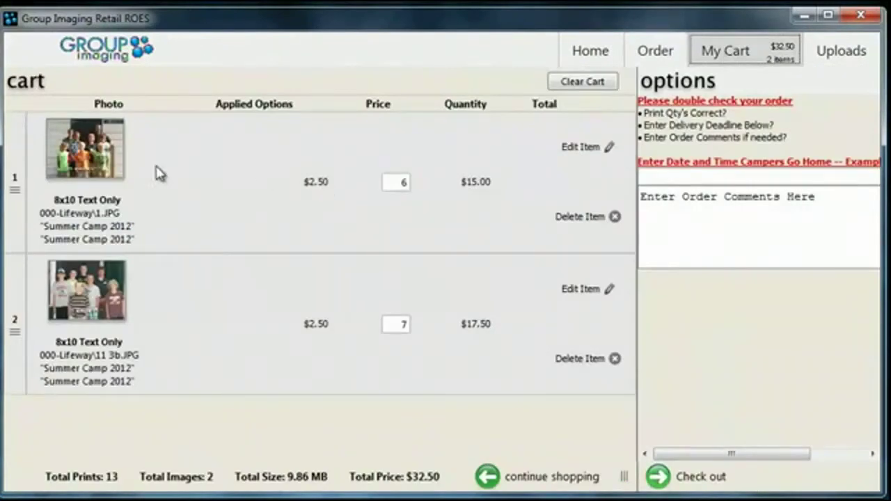
Enter "July 4th 5pm" as the date and time campers go home
{"action": "left_click", "coordinate": [657, 174]}
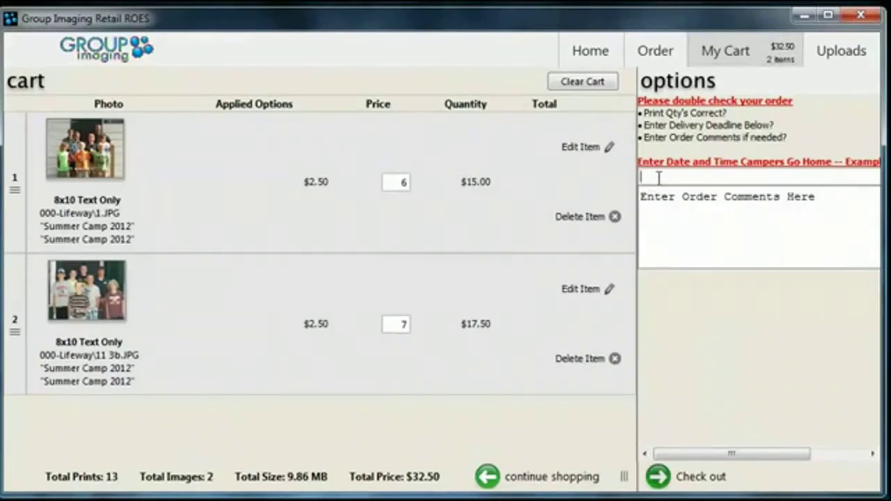
{"action": "type", "text": "July"}
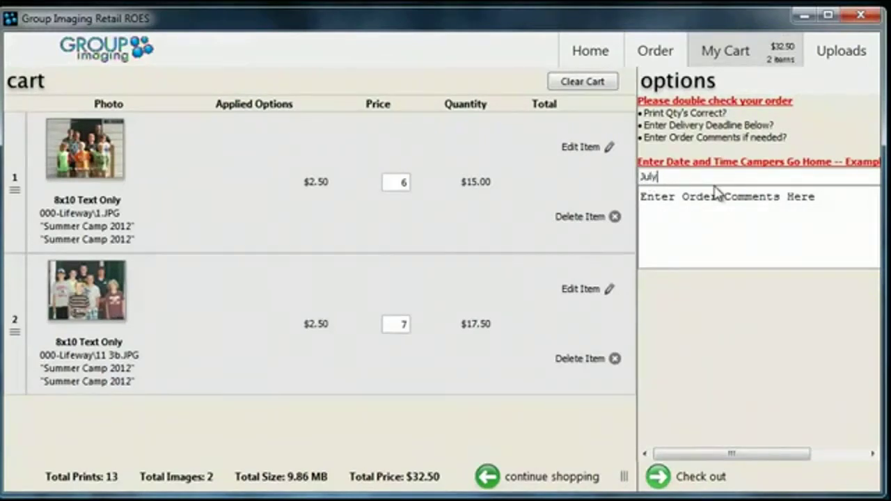
{"action": "type", "text": " 4th"}
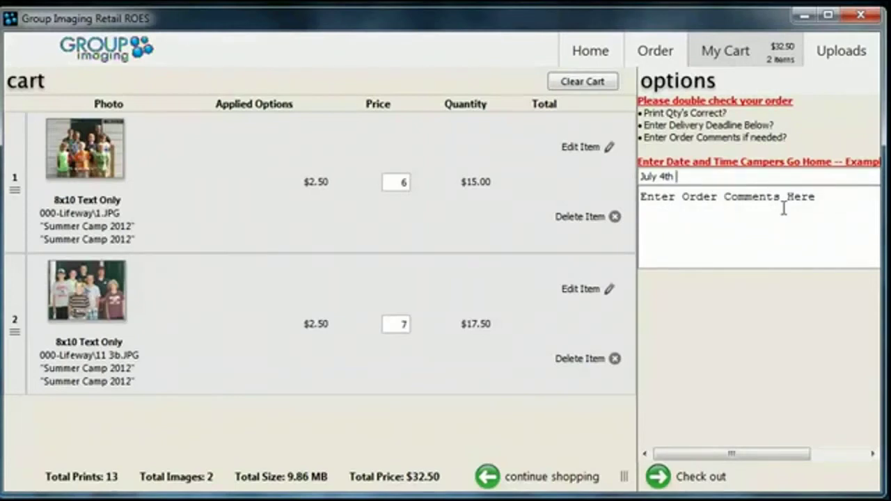
{"action": "type", "text": " 5"}
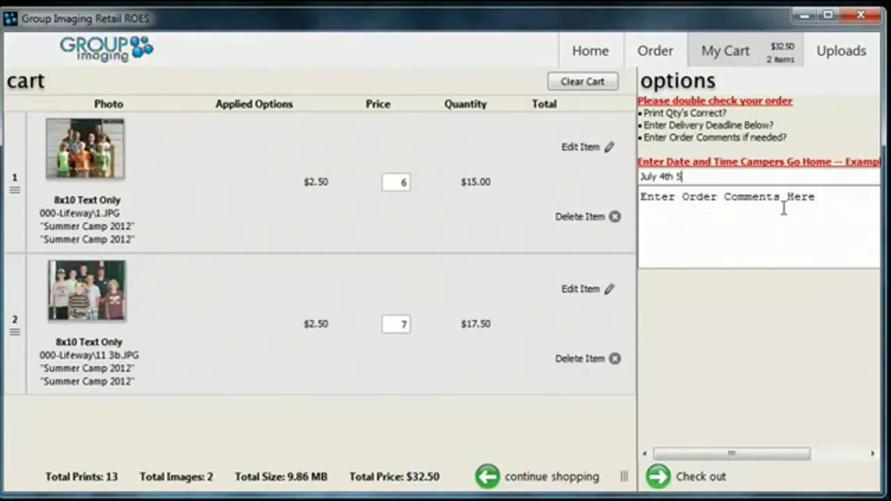
{"action": "type", "text": "pm"}
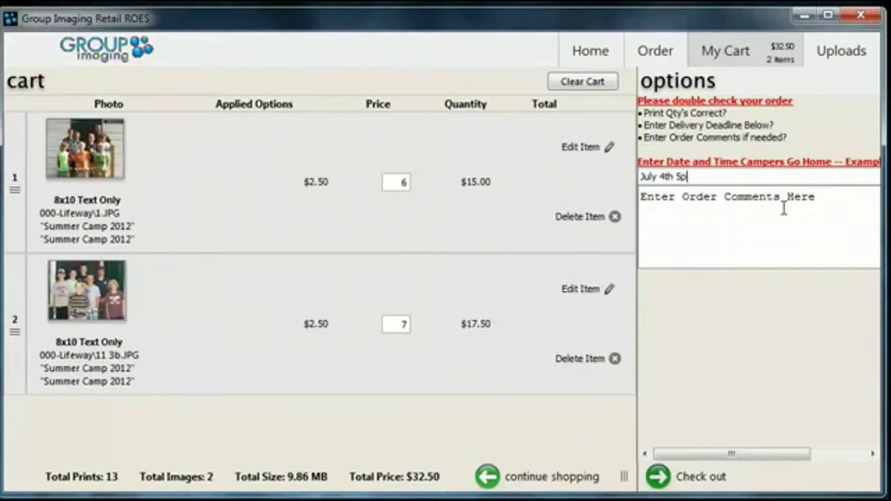
Clear the placeholder text from the order comments and proceed to checkout
{"action": "left_click", "coordinate": [820, 199]}
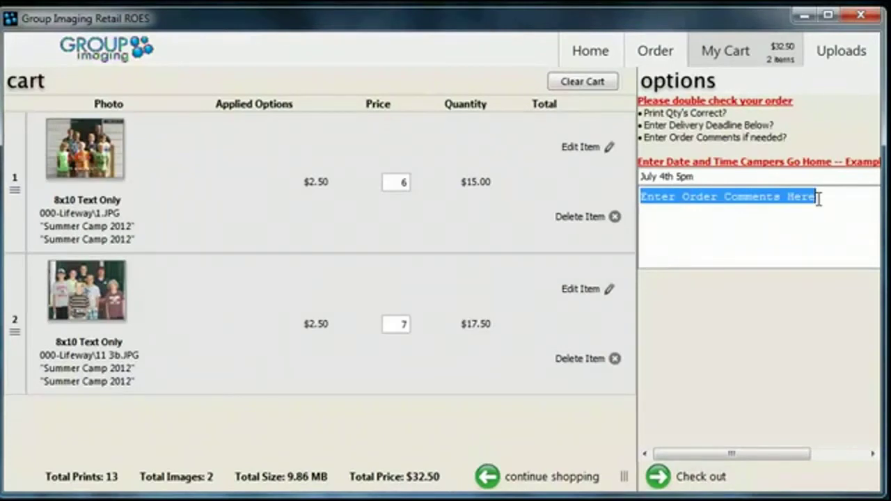
{"action": "key", "text": "BackSpace"}
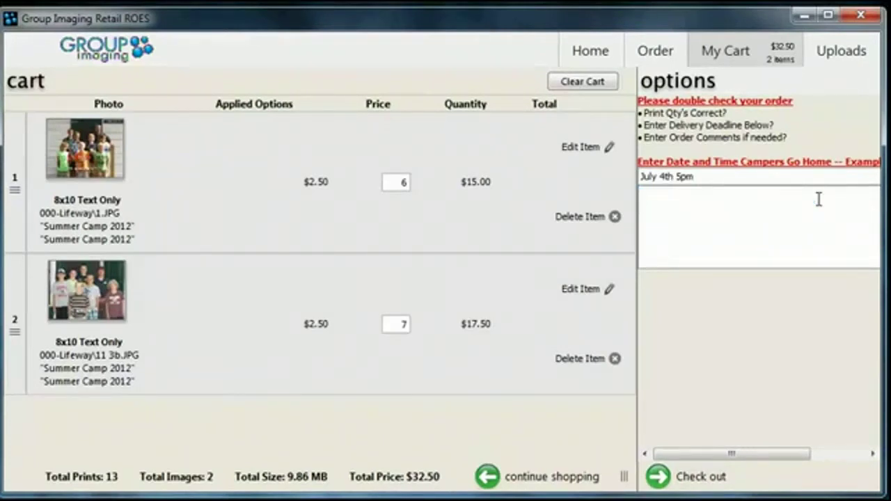
{"action": "left_click", "coordinate": [668, 484]}
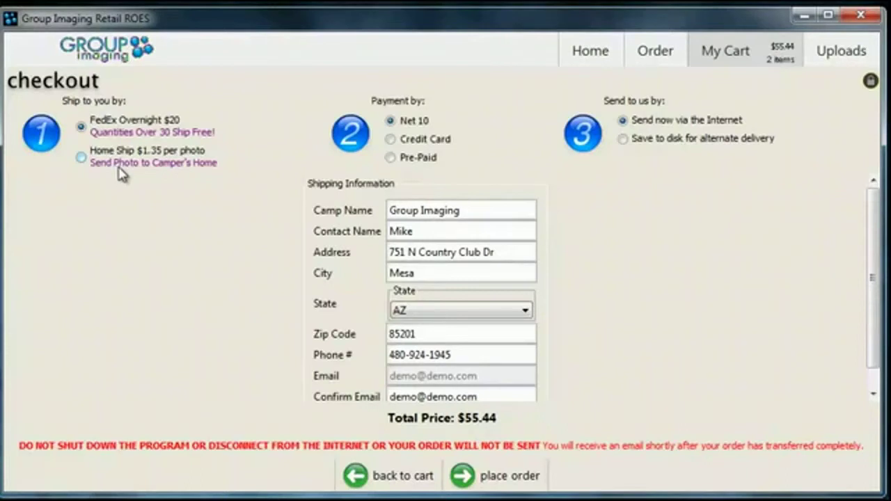
View the Credit Card payment form, place the order with Pre-Paid payment instead and go to the uploads list
{"action": "left_click", "coordinate": [420, 143]}
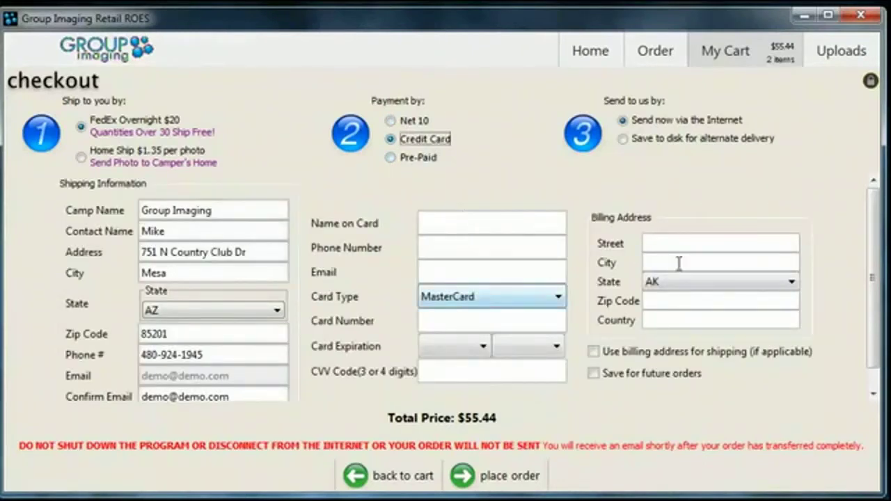
{"action": "left_click", "coordinate": [393, 160]}
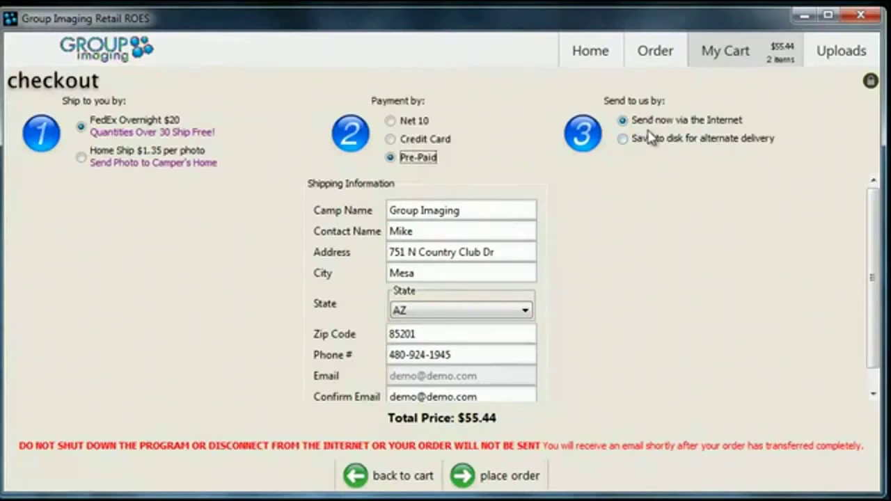
{"action": "left_click", "coordinate": [473, 482]}
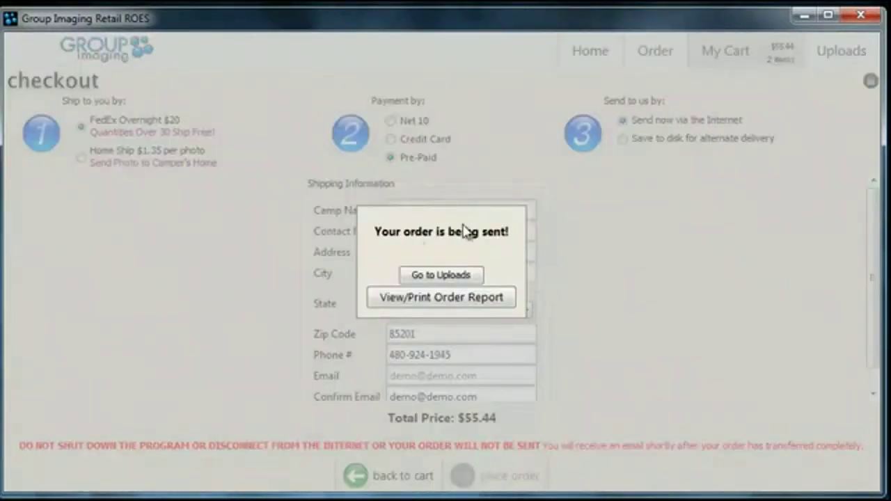
{"action": "left_click", "coordinate": [453, 279]}
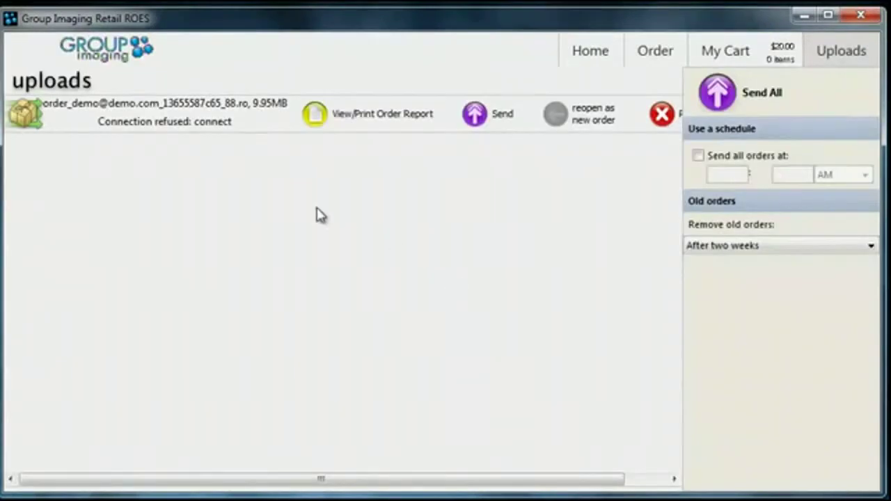